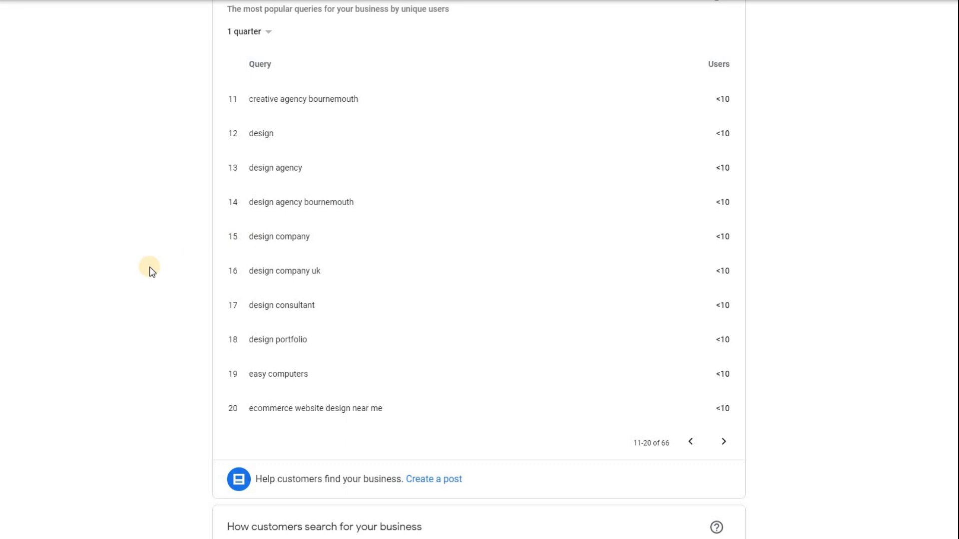
Scroll down to the How customers search for your business donut chart showing 475 total searches
scroll(152, 272, down, 2)
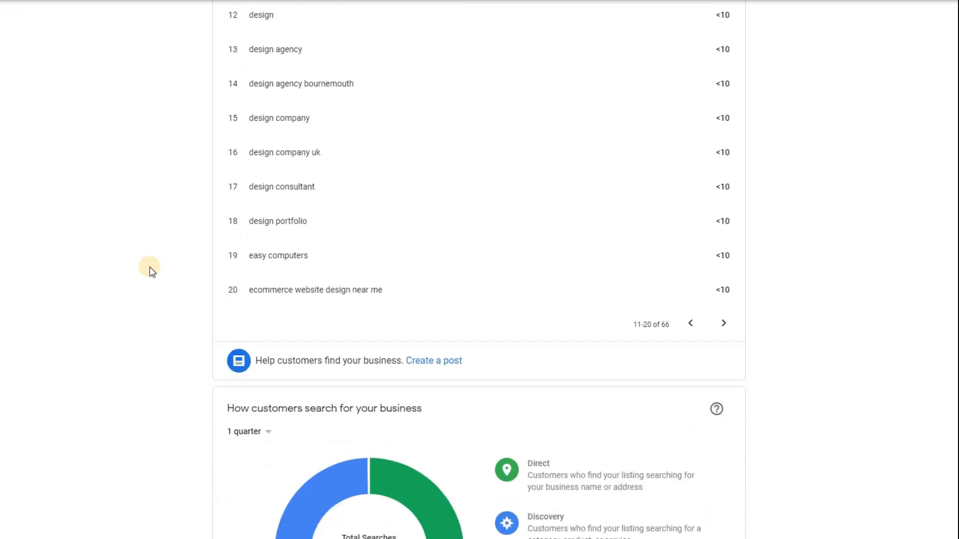
scroll(152, 272, down, 4)
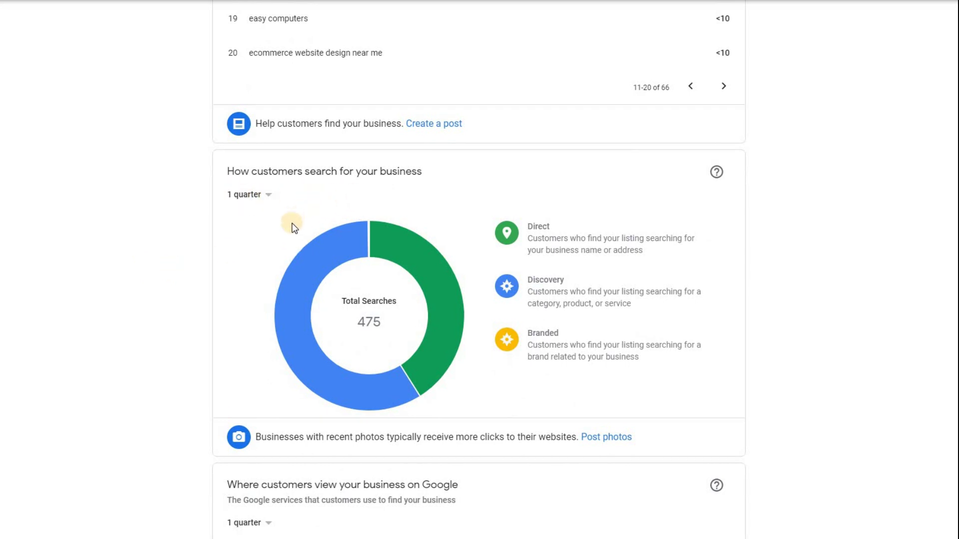
mouse_move(423, 252)
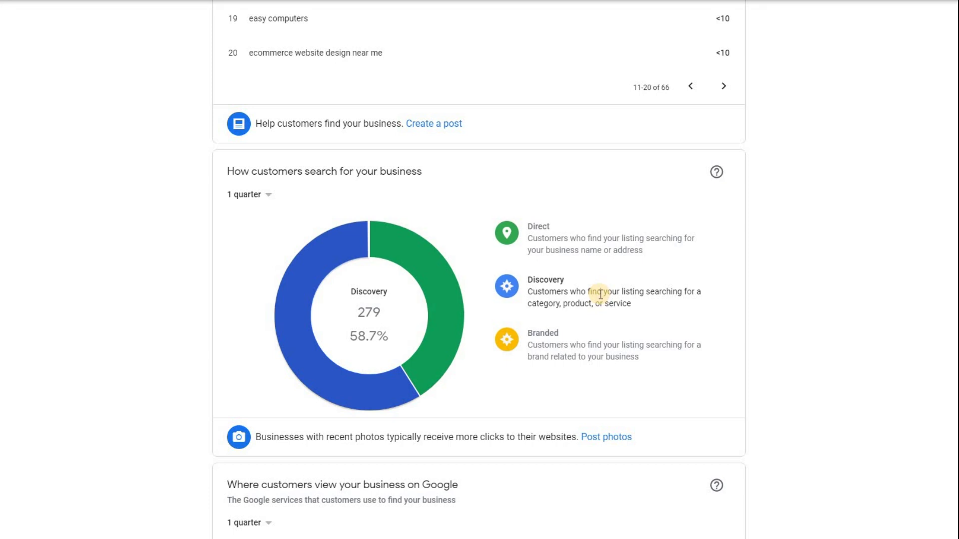
mouse_move(606, 343)
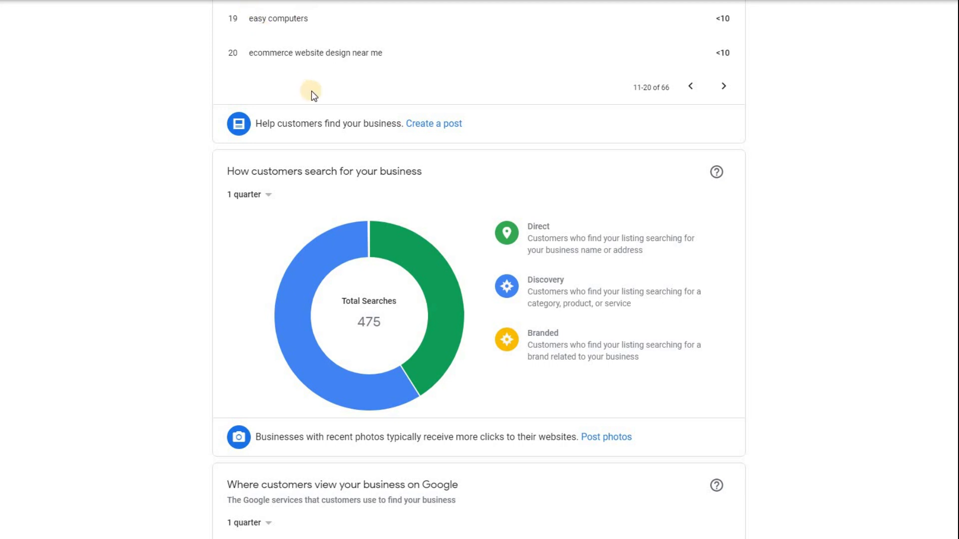
scroll(315, 102, up, 7)
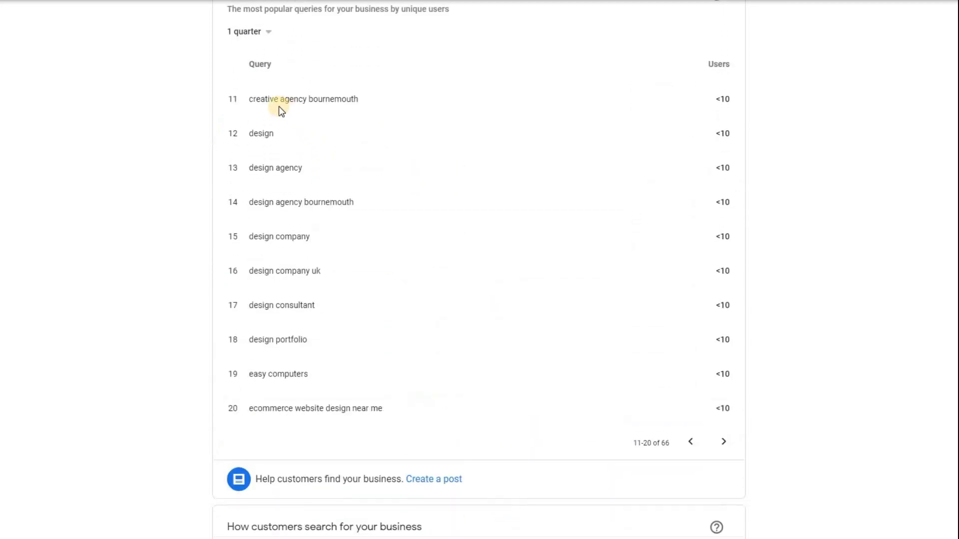
click(251, 99)
drag(250, 99, 357, 99)
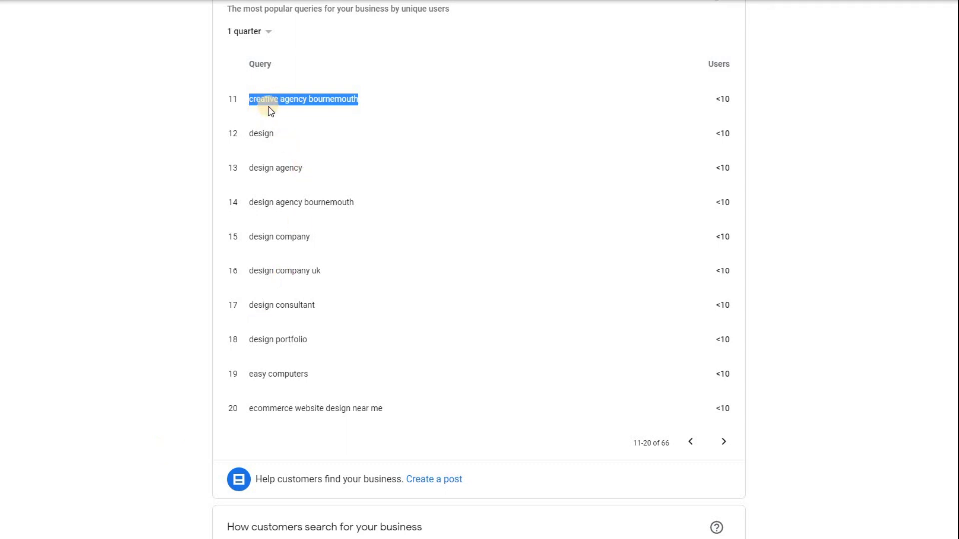
drag(269, 133, 293, 246)
scroll(263, 143, down, 1)
drag(257, 281, 298, 284)
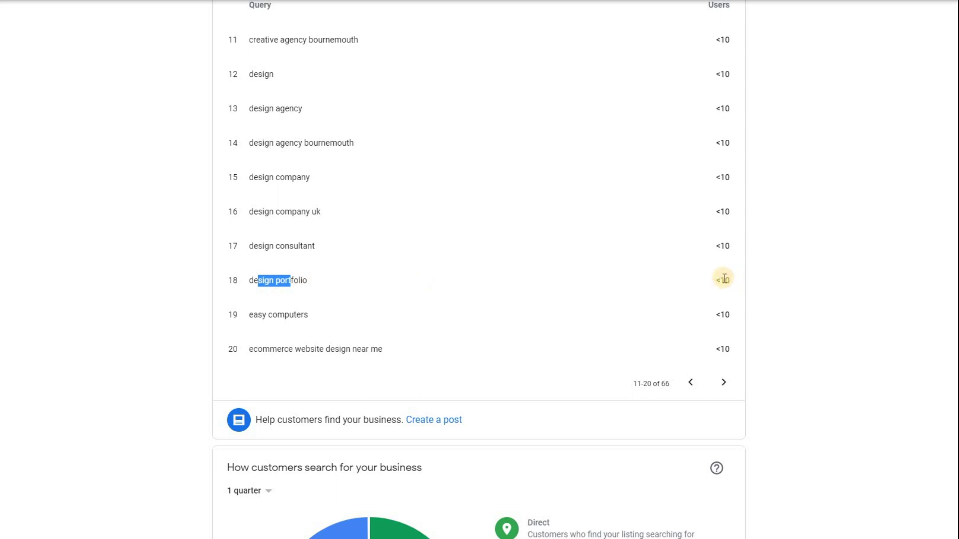
click(419, 381)
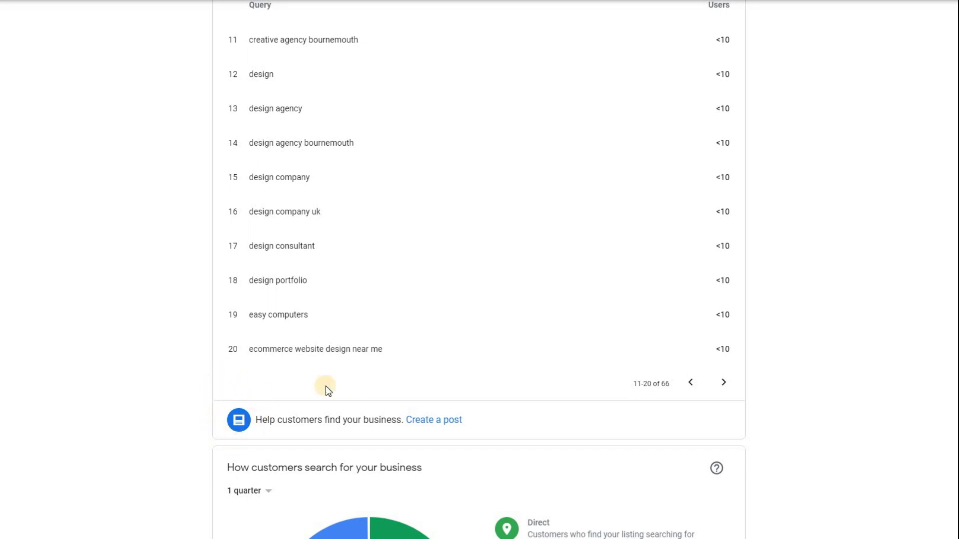
scroll(326, 385, down, 2)
scroll(326, 384, down, 3)
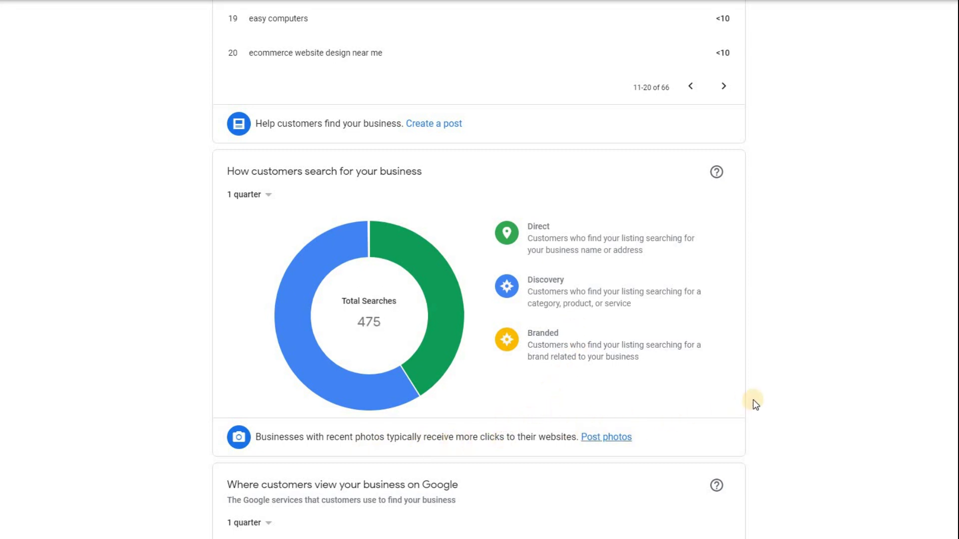
Scroll down to the 844-view Where customers view chart and the 33 Customer actions chart
scroll(756, 405, down, 4)
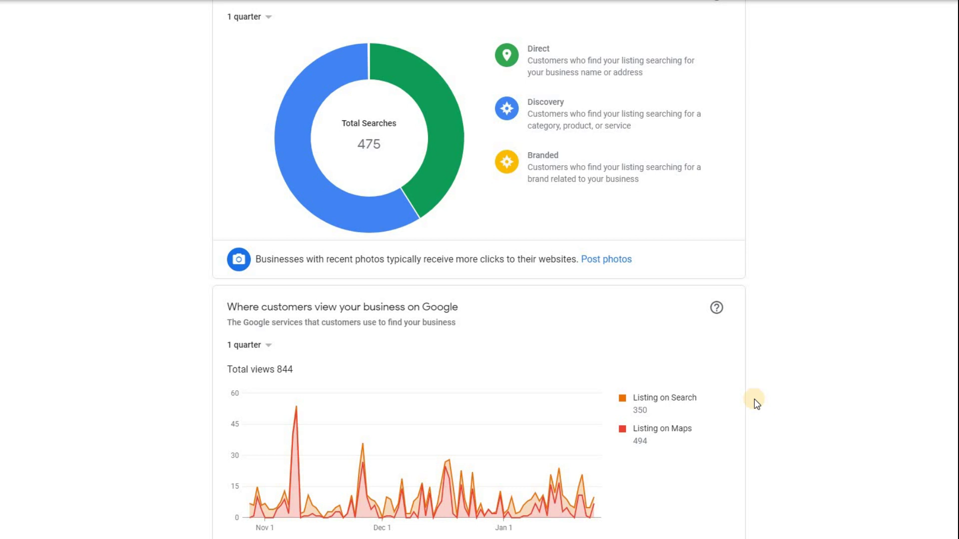
scroll(749, 386, down, 3)
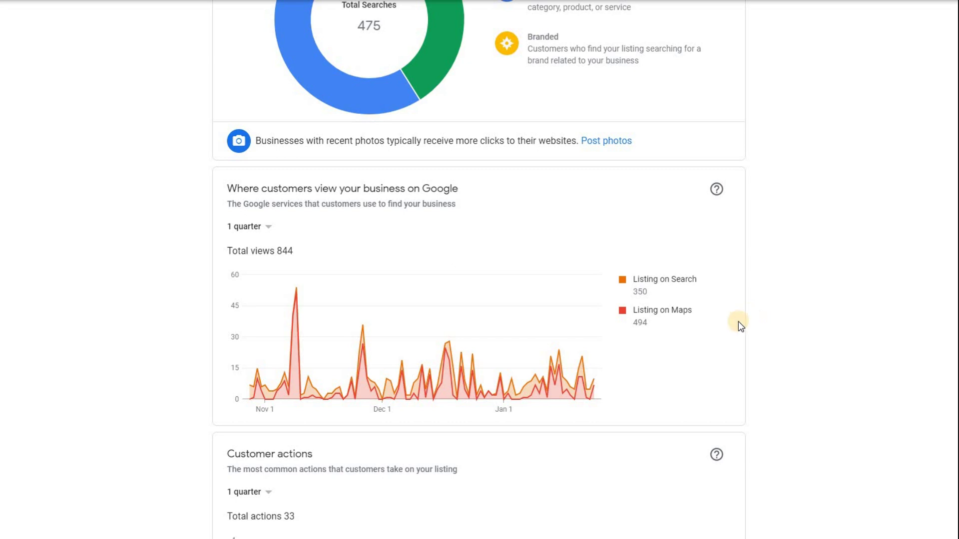
scroll(703, 345, down, 3)
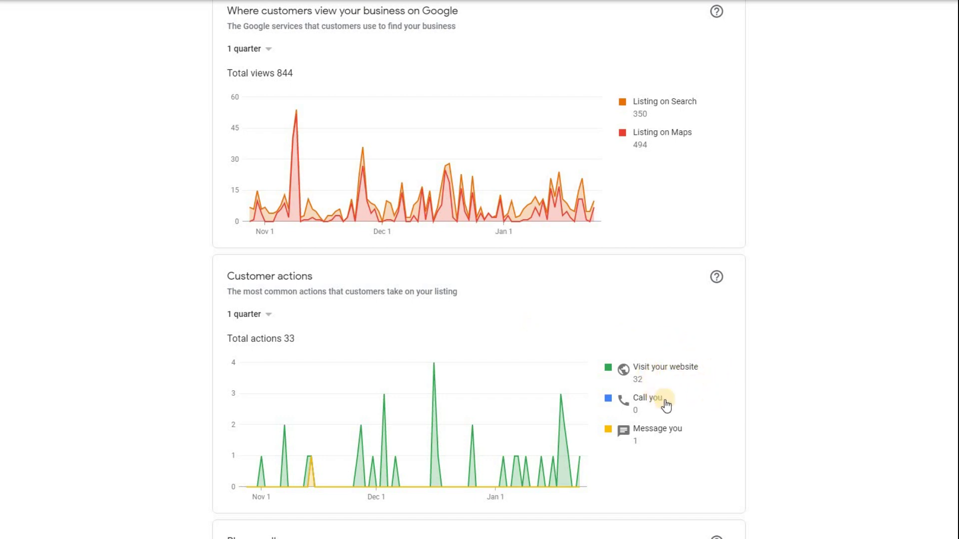
Toggle the Call you chart series off and back on, then scroll down to Phone calls
click(613, 403)
click(612, 404)
scroll(689, 447, down, 3)
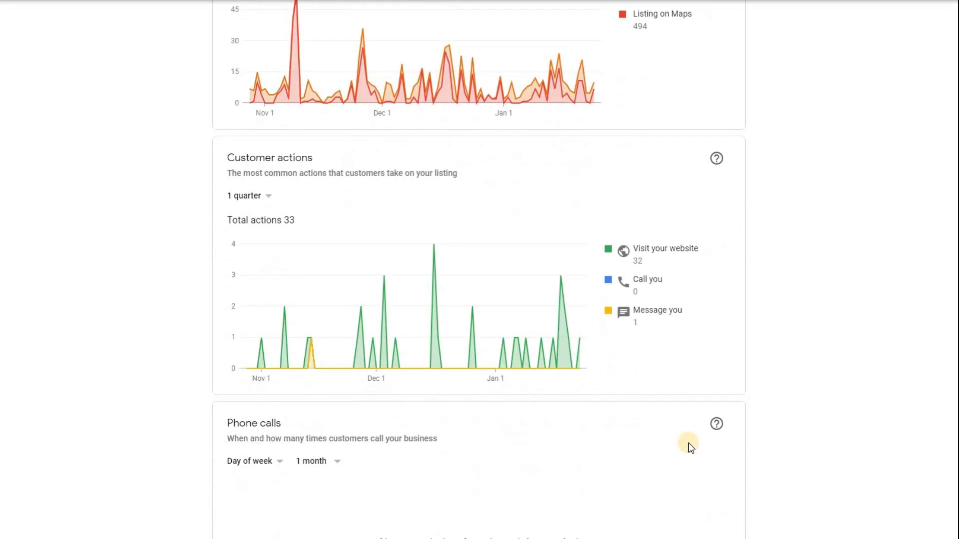
scroll(709, 440, down, 3)
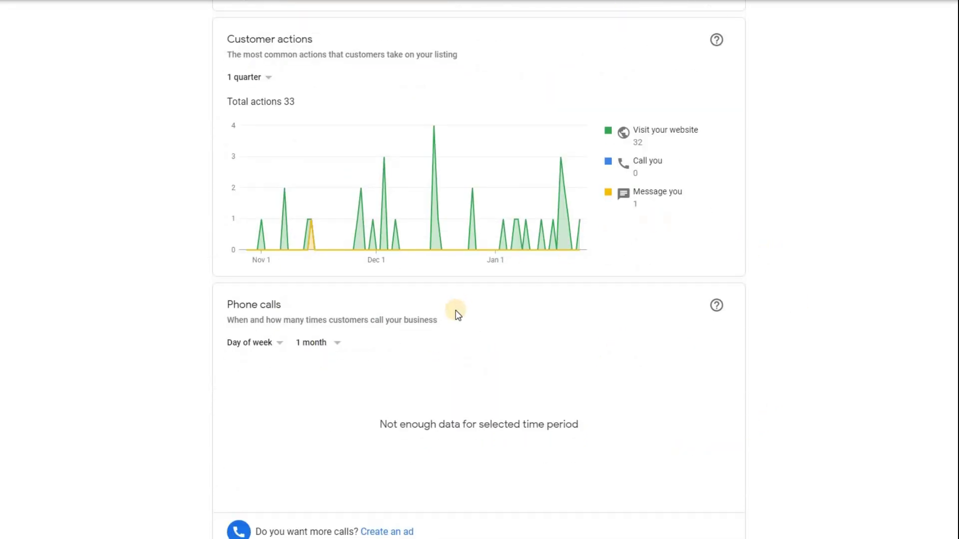
scroll(781, 394, down, 4)
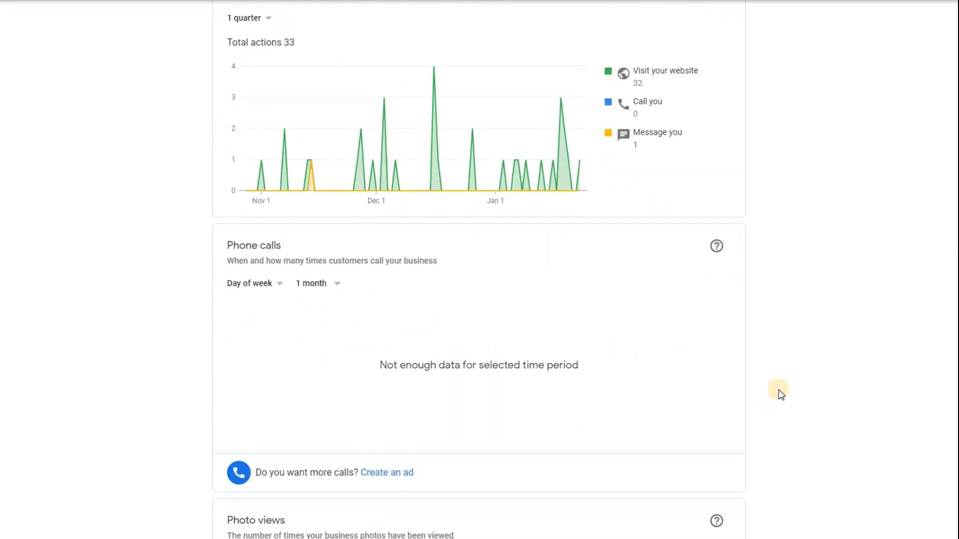
Scroll to the Photo views chart and Photo quantity report, nearly 120 photos mostly owner-added
scroll(779, 393, down, 4)
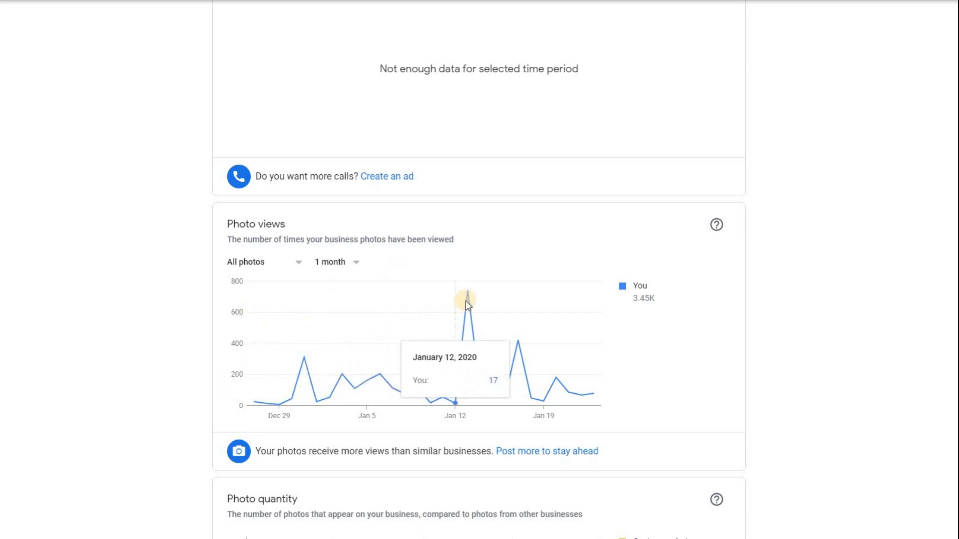
mouse_move(469, 294)
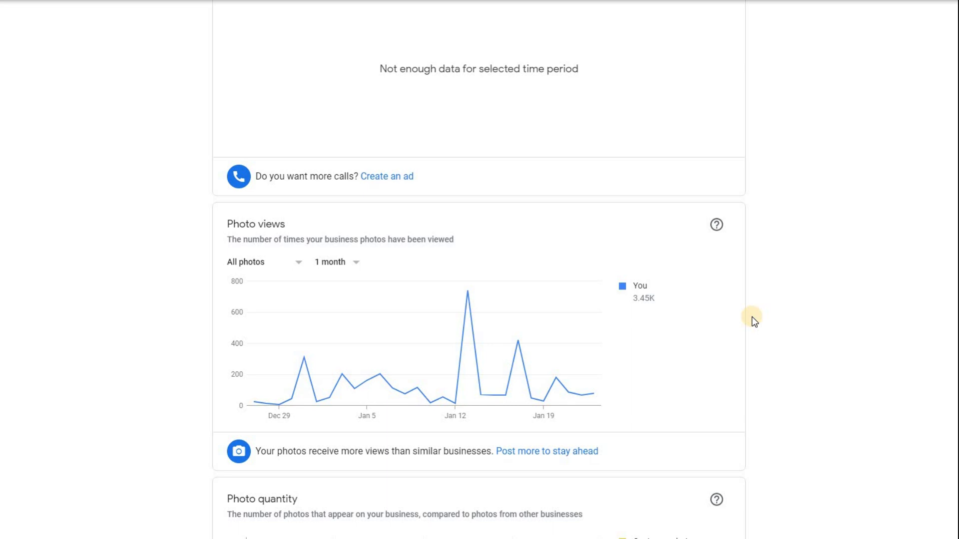
scroll(738, 316, up, 5)
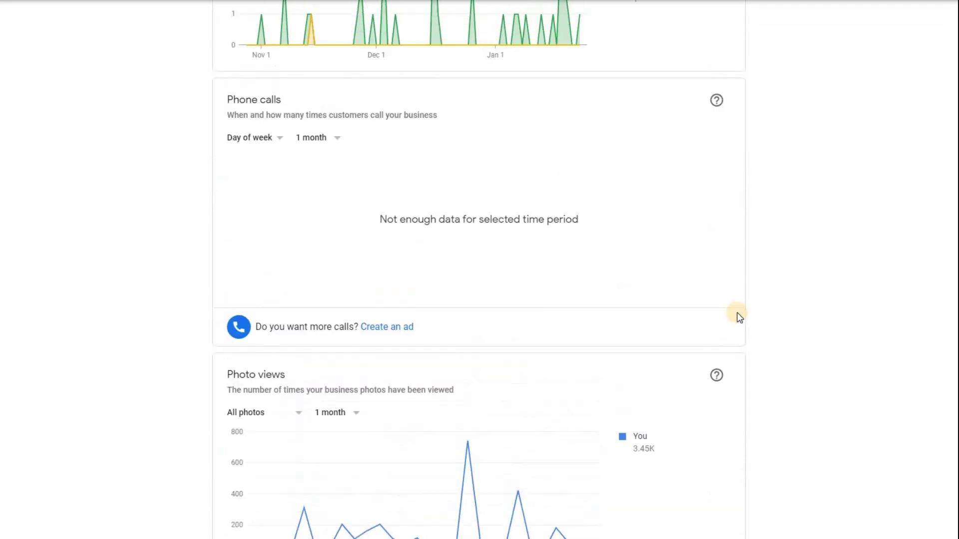
scroll(739, 317, up, 10)
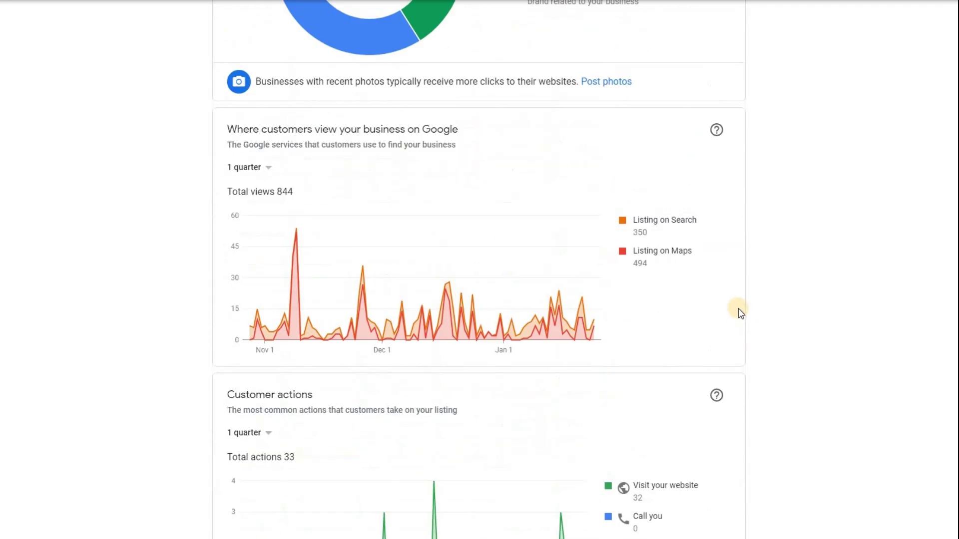
scroll(673, 409, down, 7)
scroll(660, 409, down, 3)
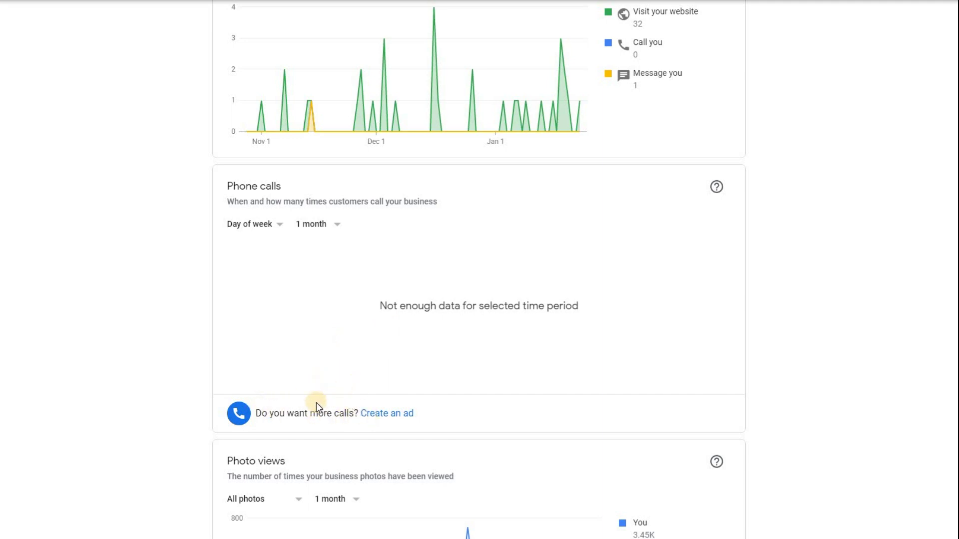
scroll(316, 402, down, 4)
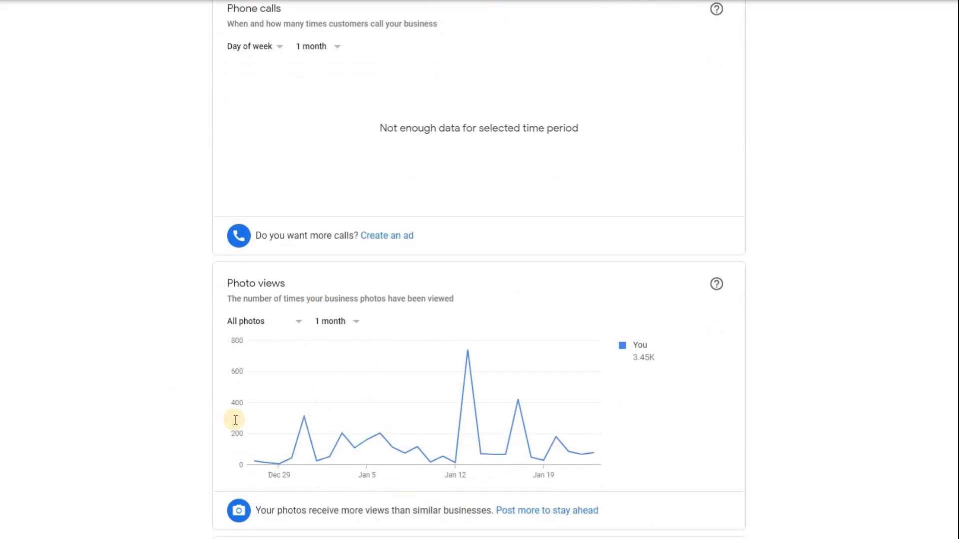
scroll(306, 428, down, 4)
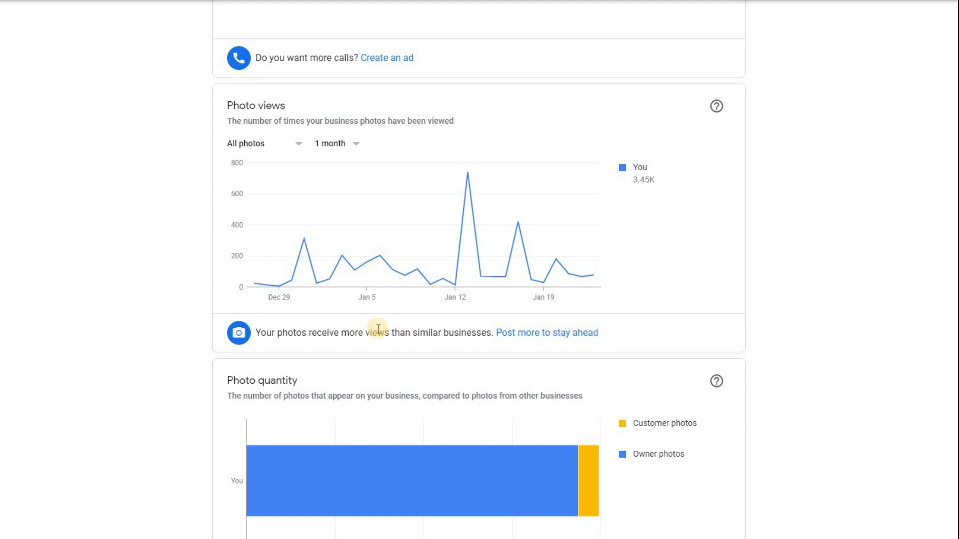
scroll(178, 322, down, 3)
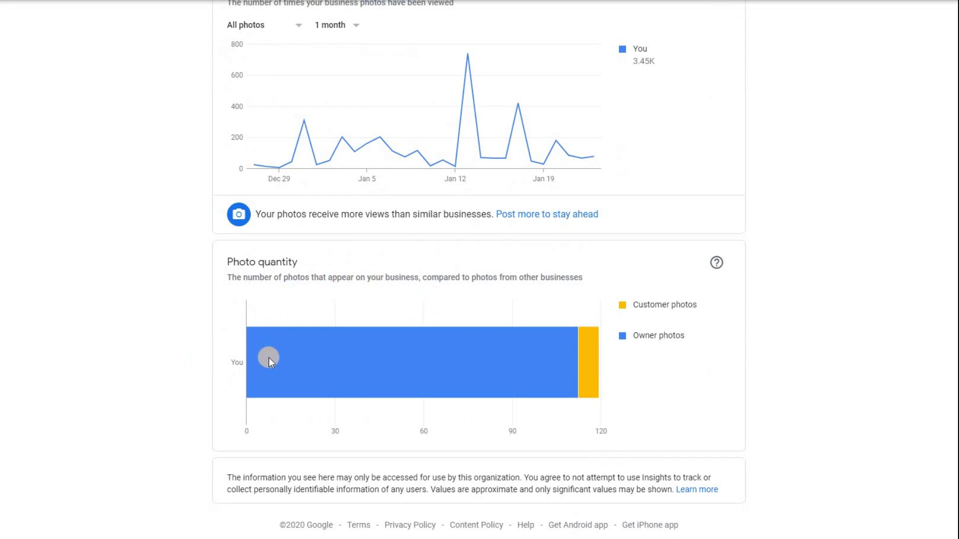
Scroll up to the search breakdown, then down to where customers view the business, 94 views
mouse_move(571, 365)
scroll(61, 90, up, 20)
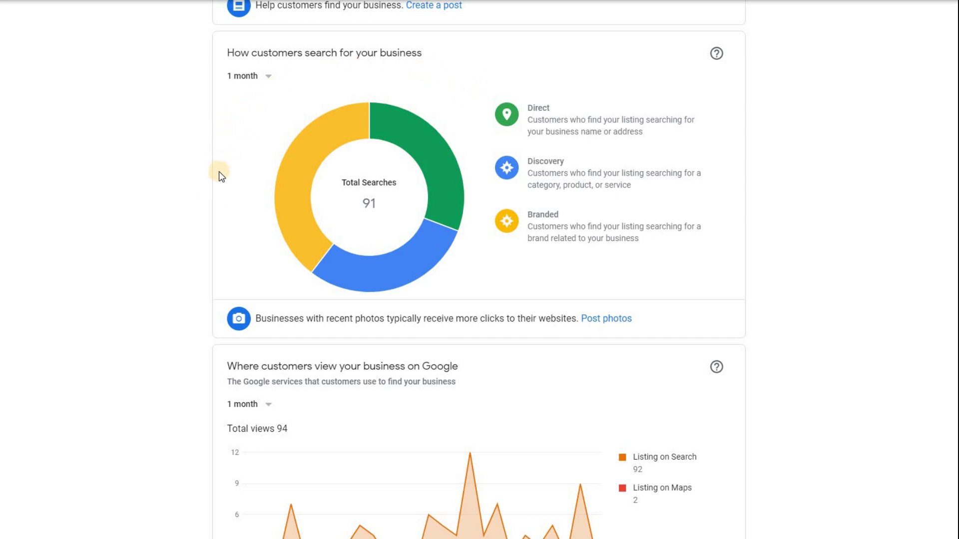
scroll(112, 199, down, 4)
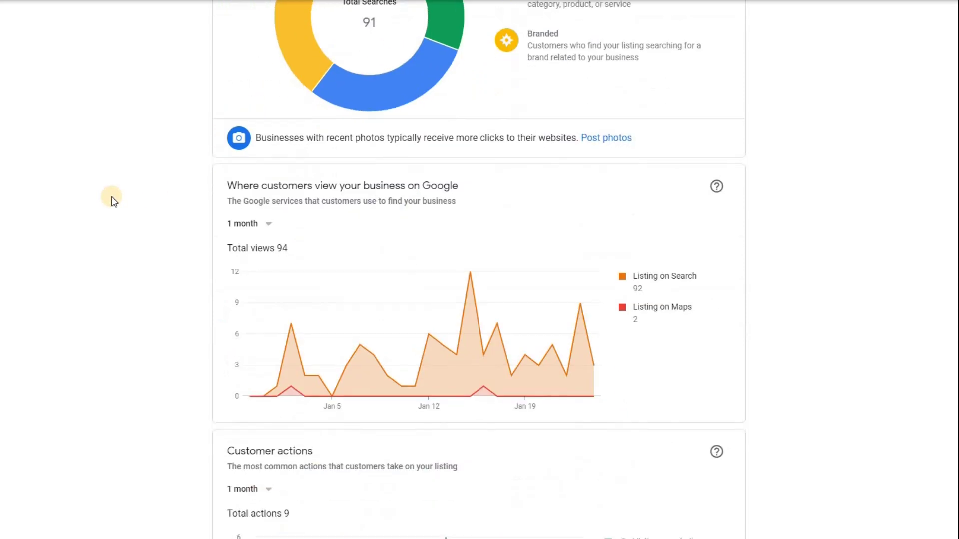
scroll(113, 199, down, 1)
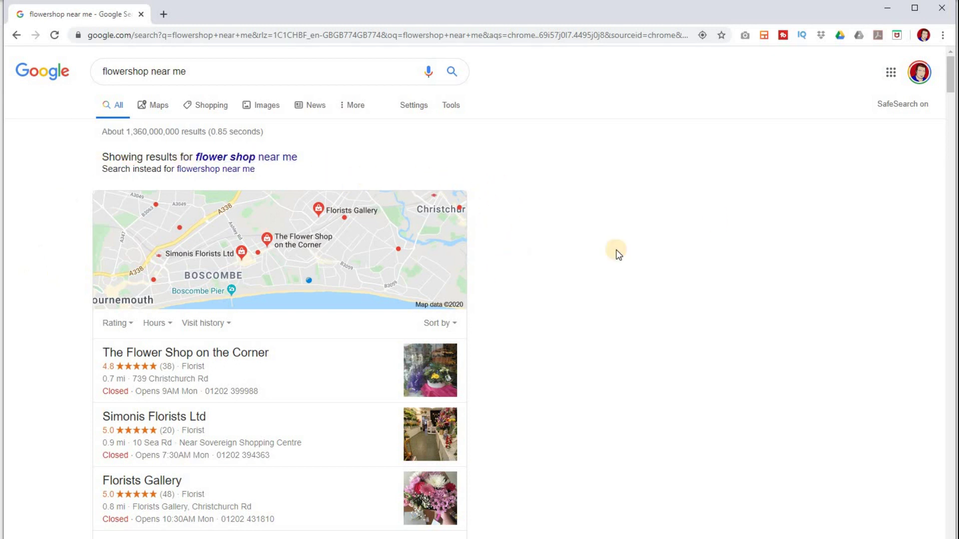
Scroll the 'flowershop near me' Google results down to the local florist map pack
drag(950, 80, 931, 74)
scroll(931, 89, down, 2)
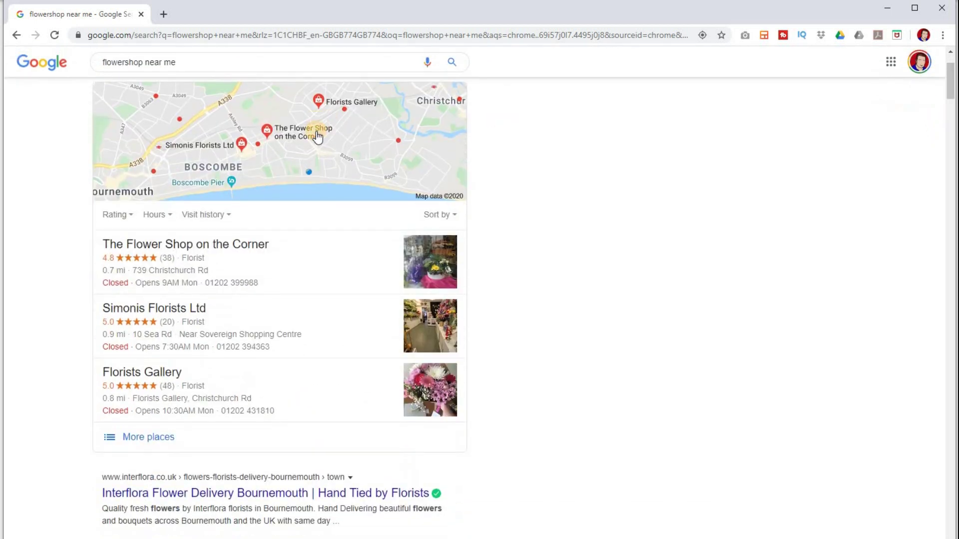
Open the florist map, search 'flowershop oxford' instead, and open Daisies Flower Shop's details
click(315, 131)
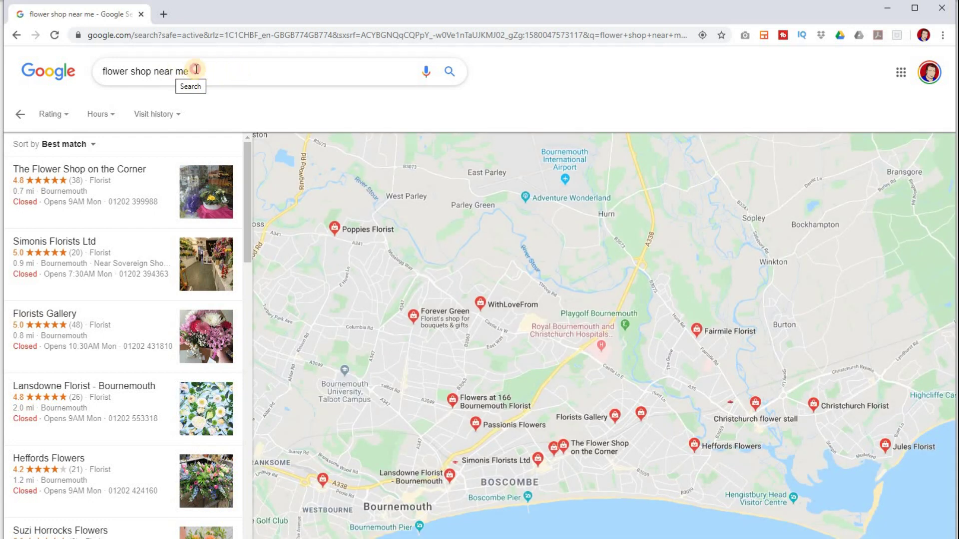
click(206, 71)
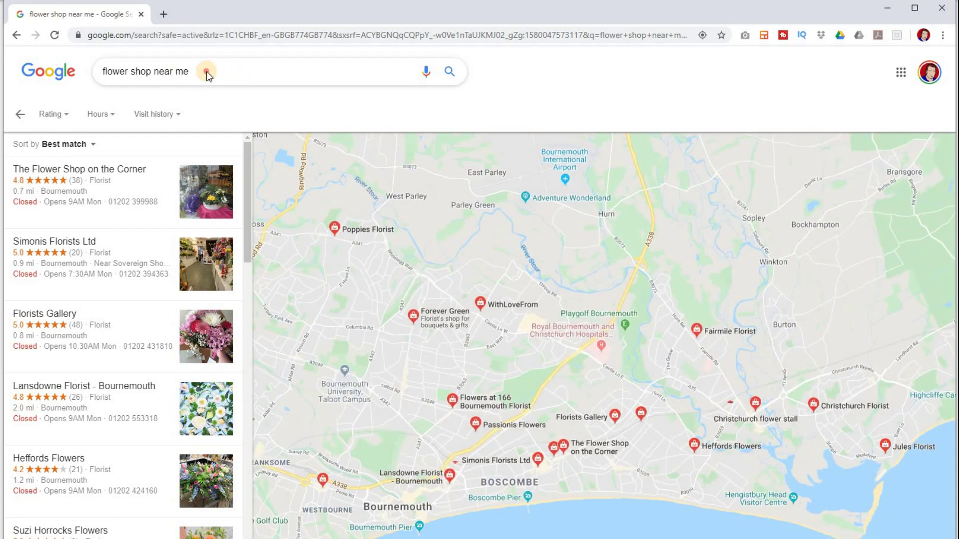
double_click(127, 71)
drag(212, 70, 151, 71)
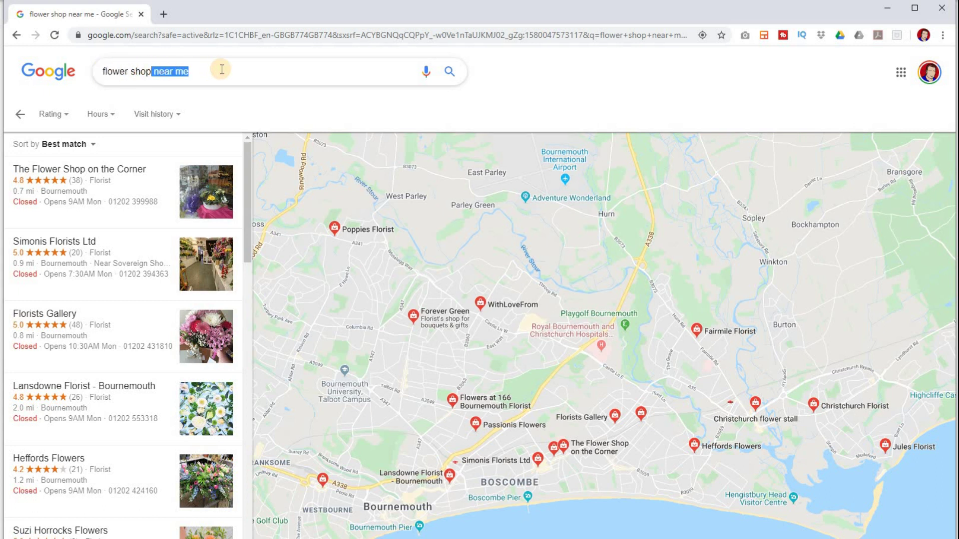
text(oxfo)
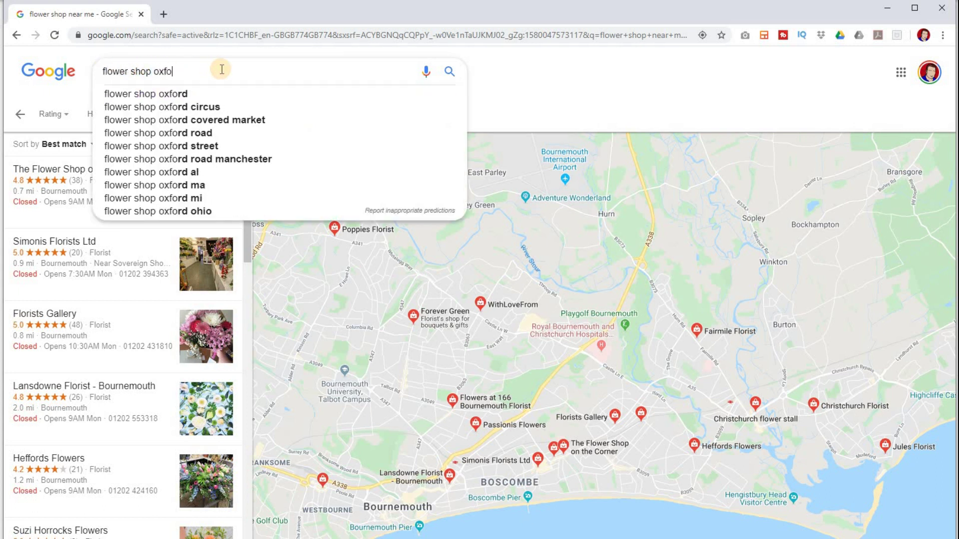
text(rd)
key(Return)
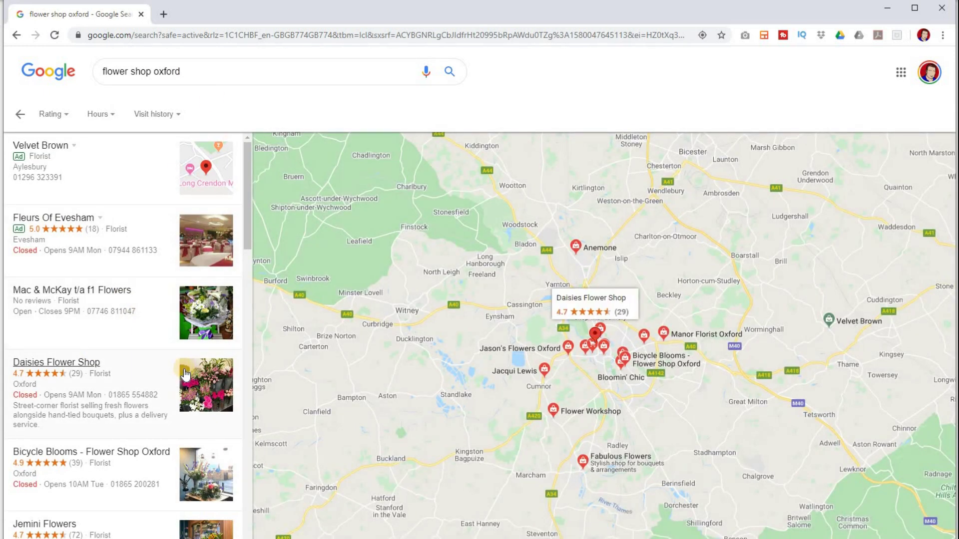
triple_click(181, 371)
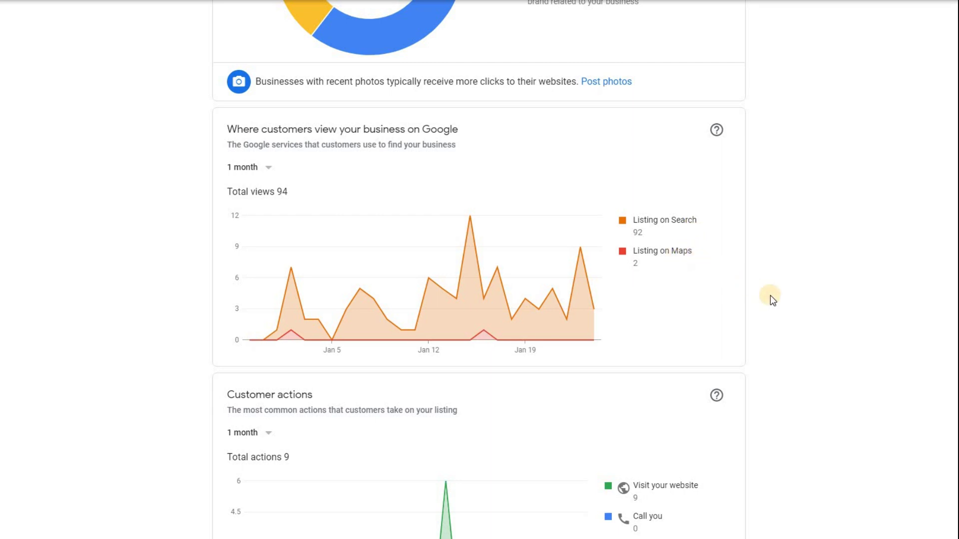
Scroll down past Customer actions to the Phone calls card and the 82 Photo views card
scroll(771, 299, down, 5)
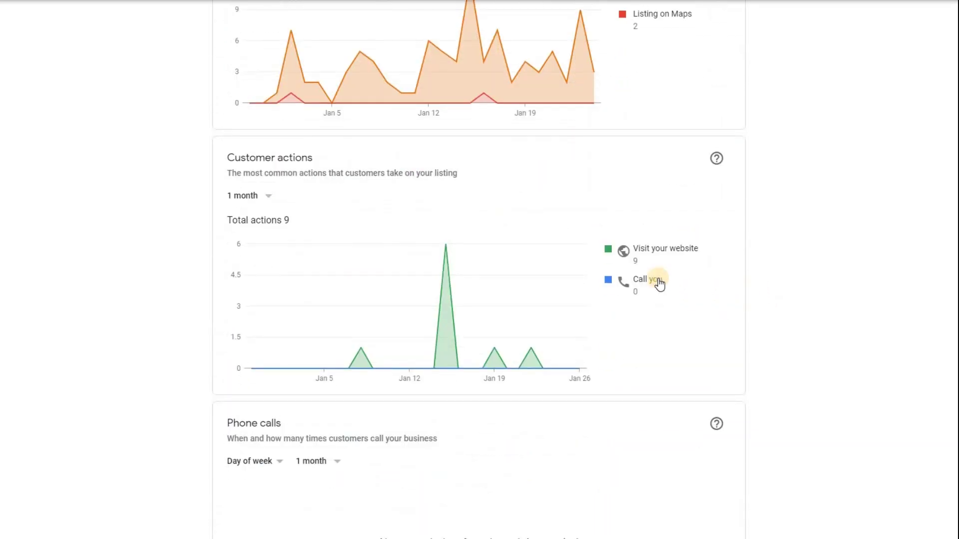
scroll(757, 276, down, 4)
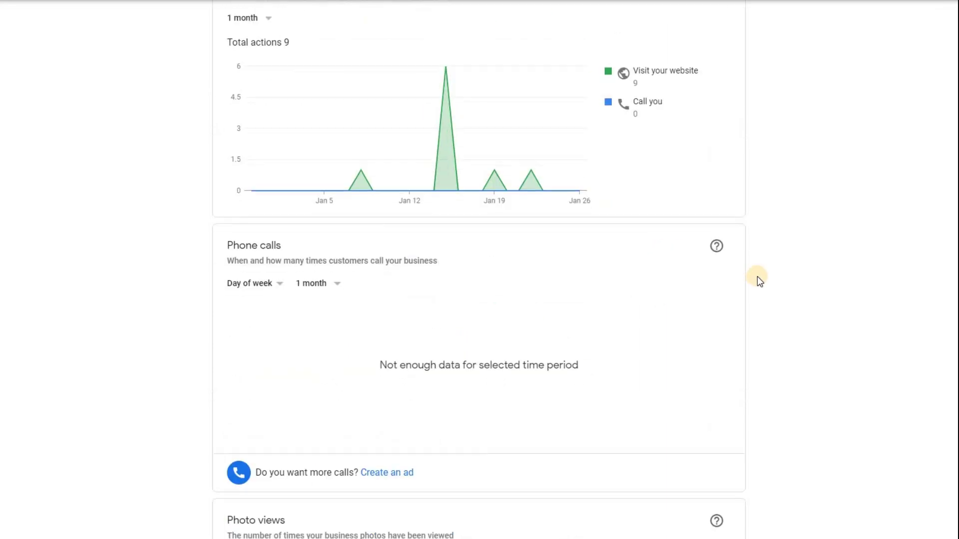
scroll(757, 277, down, 4)
scroll(757, 277, down, 7)
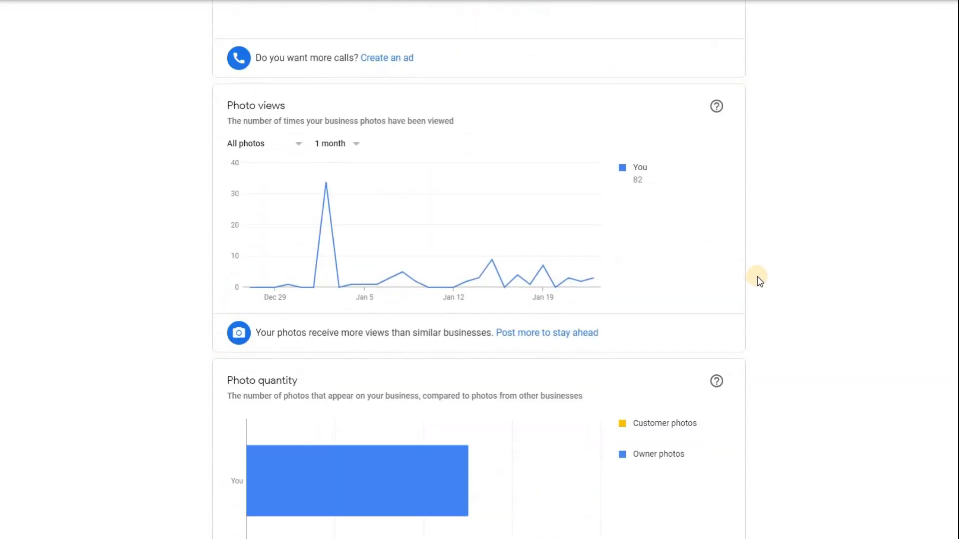
scroll(757, 277, up, 2)
scroll(371, 70, up, 5)
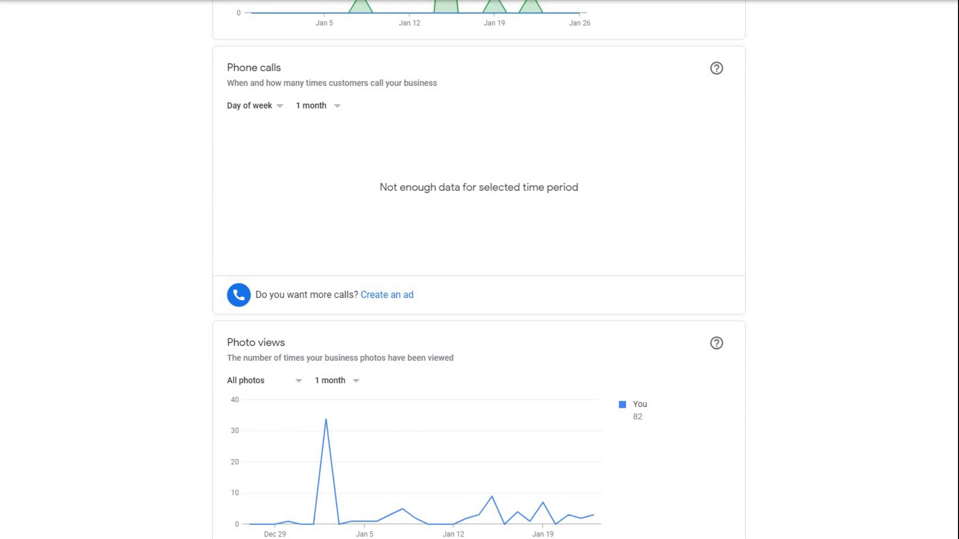
scroll(98, 172, up, 10)
scroll(98, 173, down, 10)
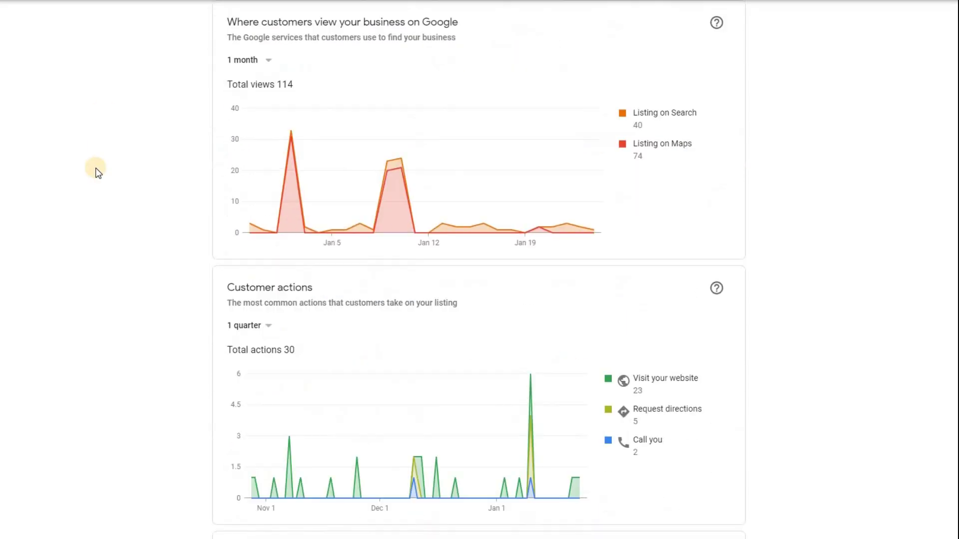
scroll(98, 172, down, 4)
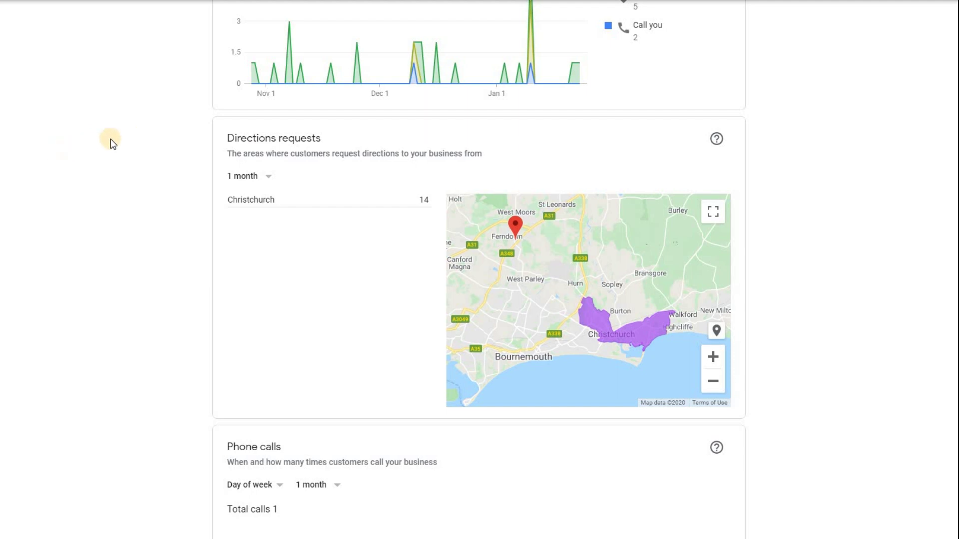
scroll(110, 140, up, 4)
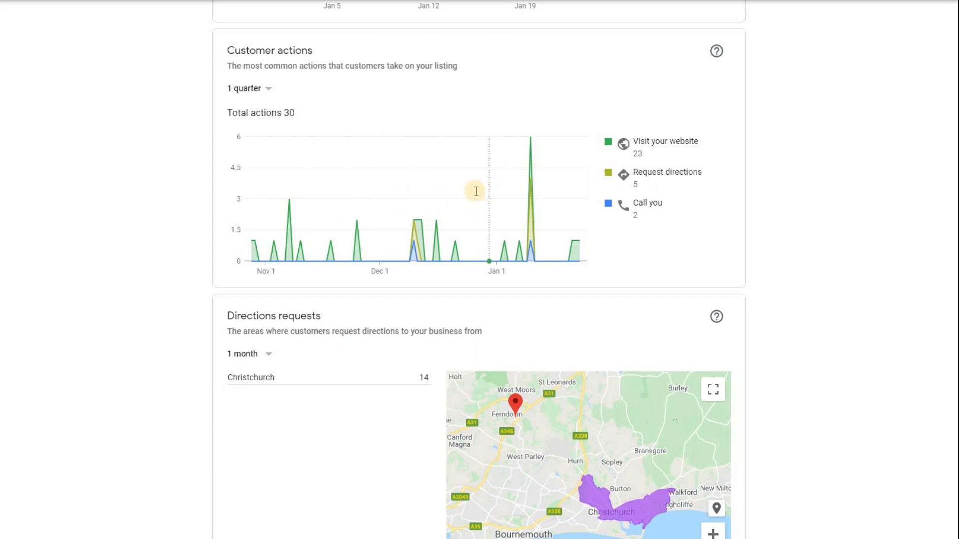
mouse_move(490, 150)
scroll(769, 266, down, 2)
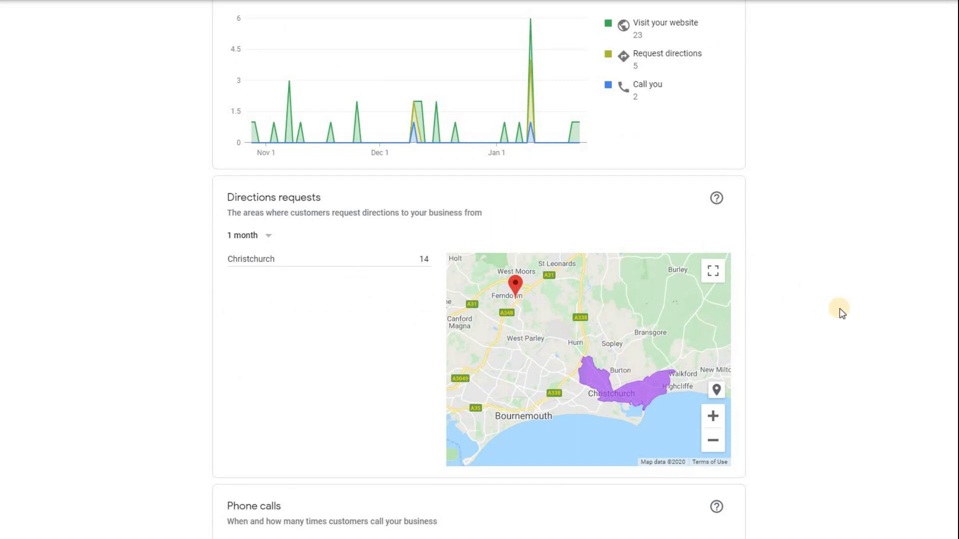
scroll(840, 310, down, 6)
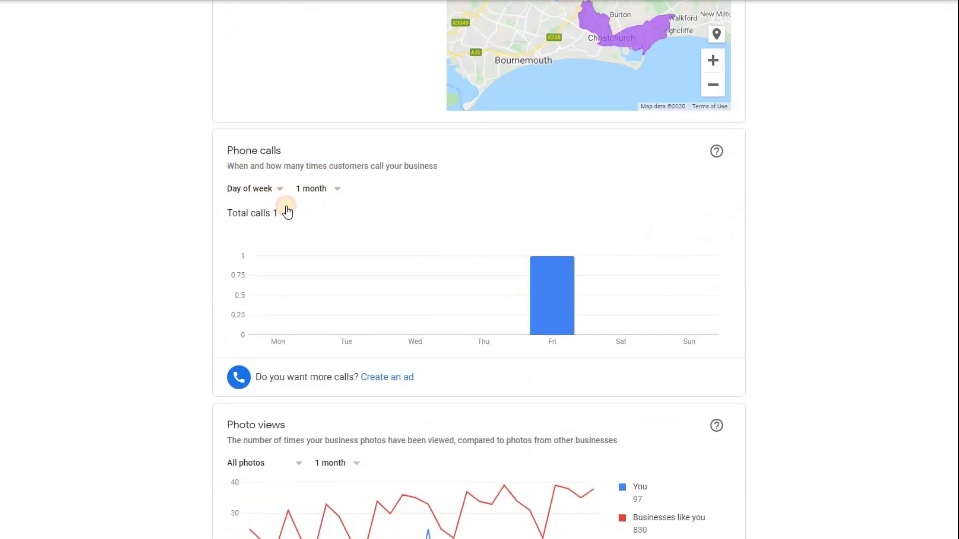
Switch the Phone calls grouping from Day of week to Time of day and review the report
click(280, 189)
click(271, 210)
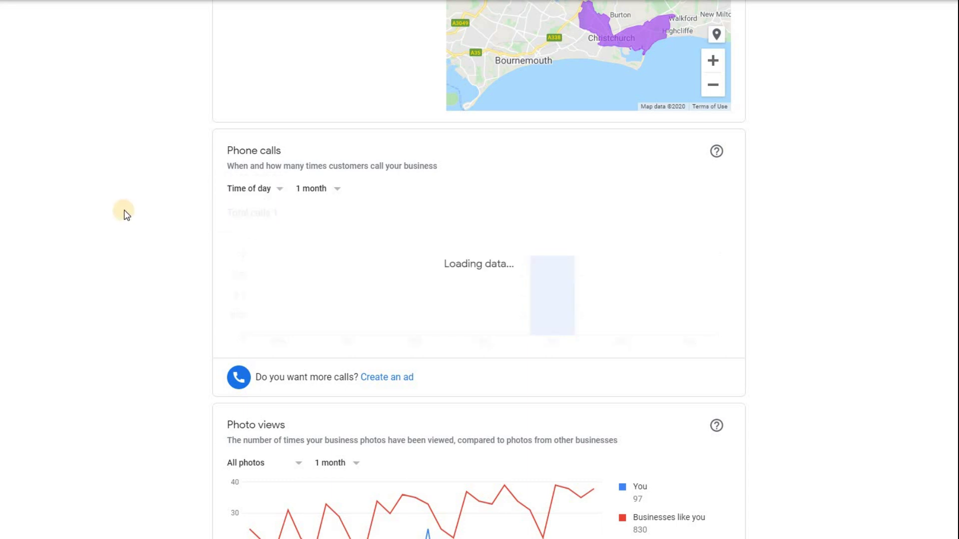
scroll(124, 210, down, 3)
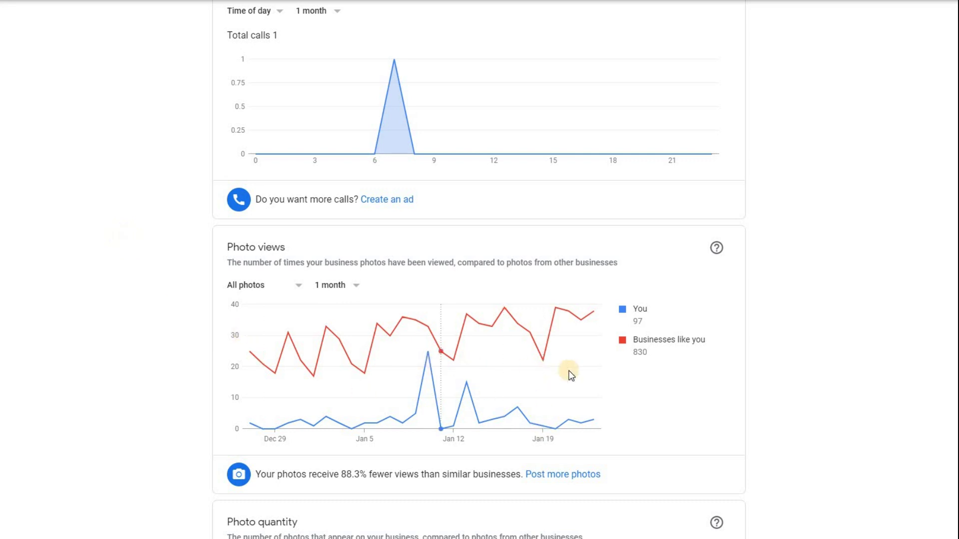
scroll(171, 339, down, 5)
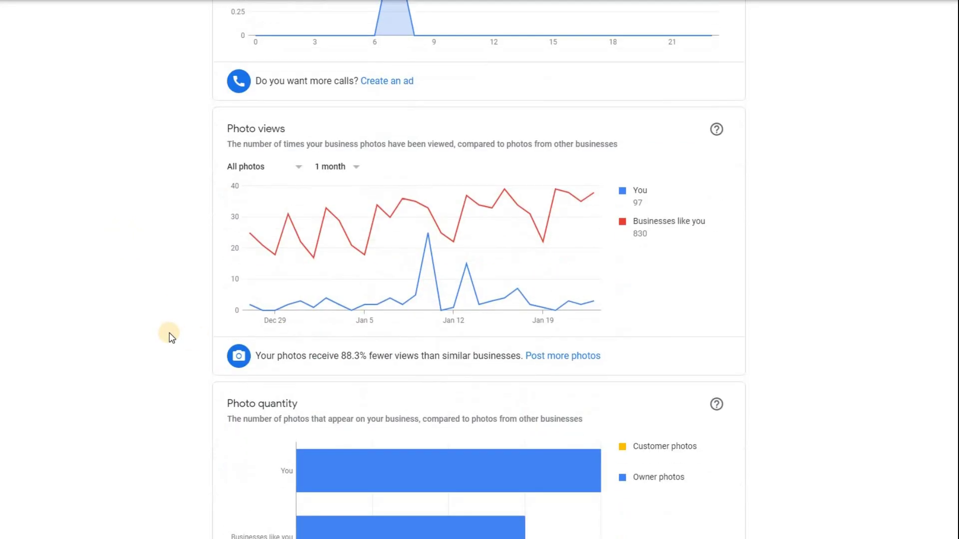
scroll(172, 338, up, 7)
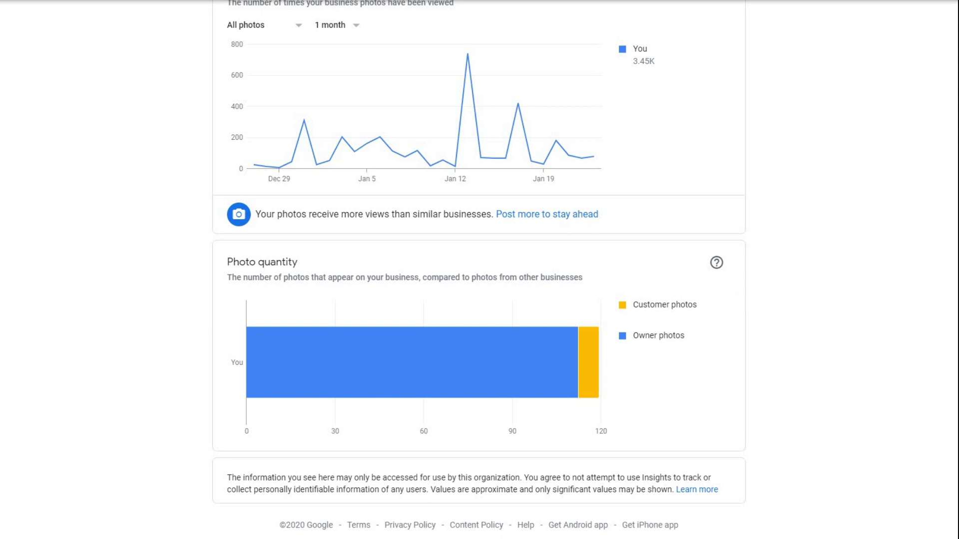
scroll(637, 231, up, 20)
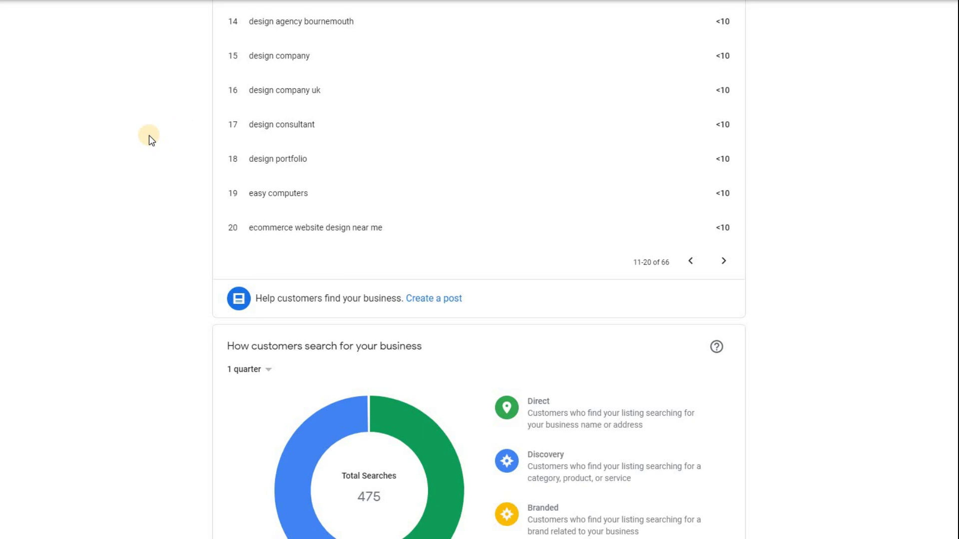
Scroll to the How customers search donut and inspect its Branded legend, totalling 91 searches
scroll(593, 338, down, 3)
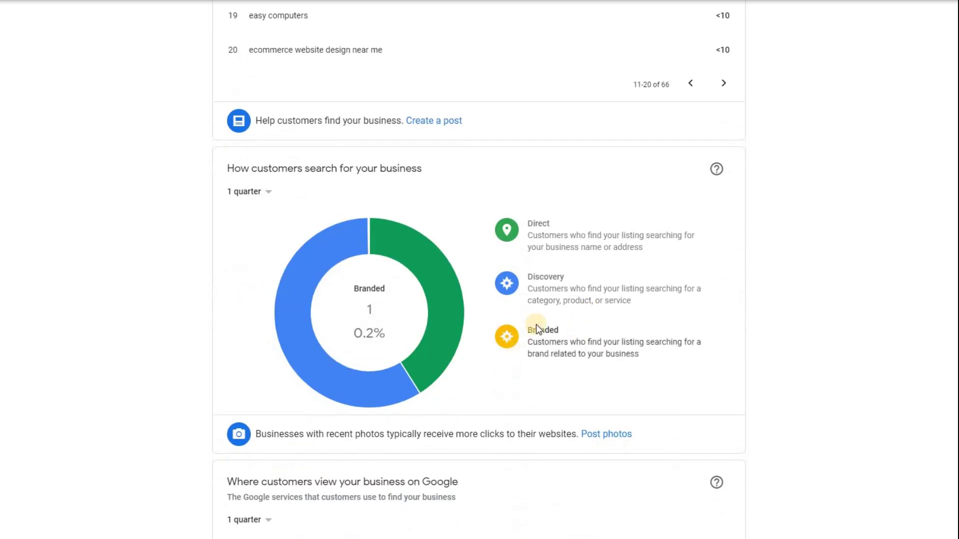
mouse_move(529, 337)
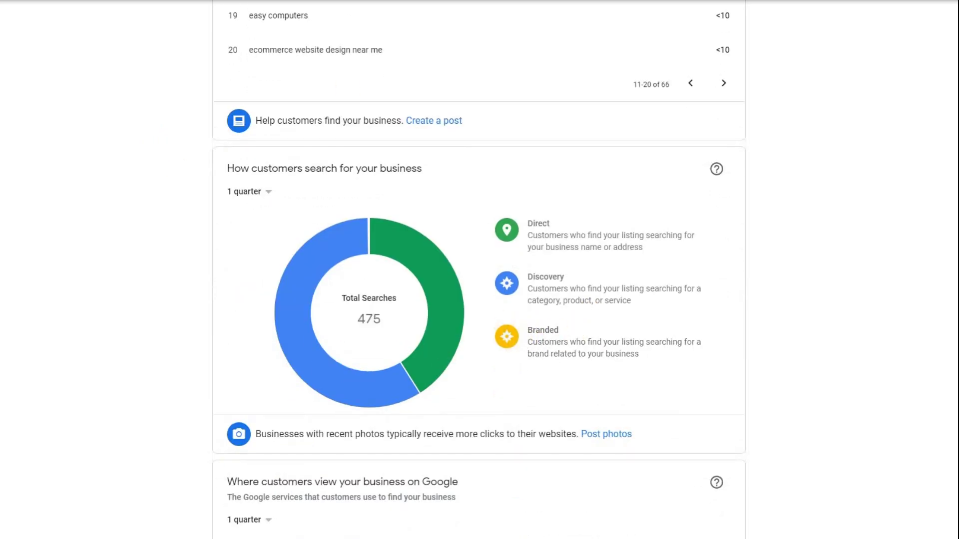
scroll(130, 213, down, 15)
scroll(128, 223, down, 3)
scroll(129, 223, up, 15)
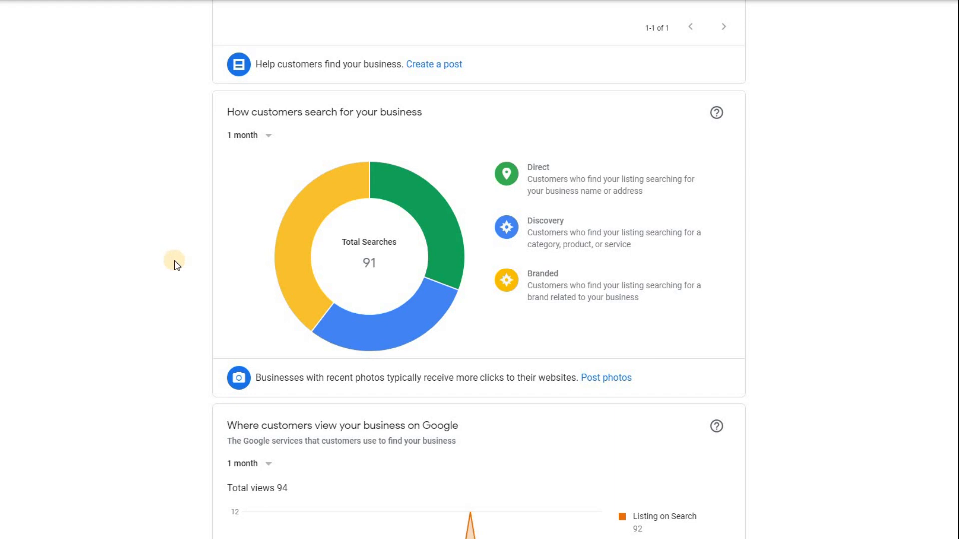
Scroll up and down through the 1-month Insights charts to review the listing's metrics
scroll(374, 317, down, 5)
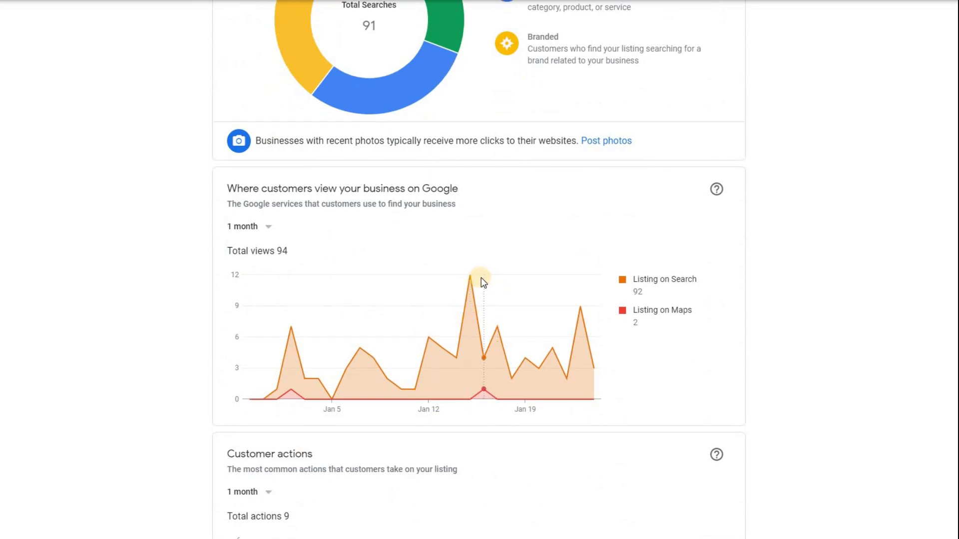
mouse_move(481, 281)
scroll(510, 177, up, 2)
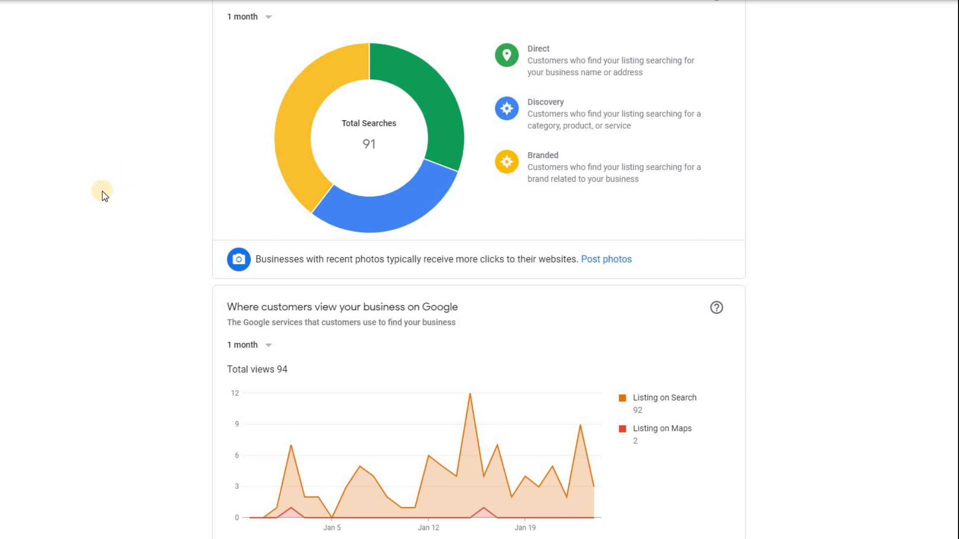
scroll(102, 195, down, 7)
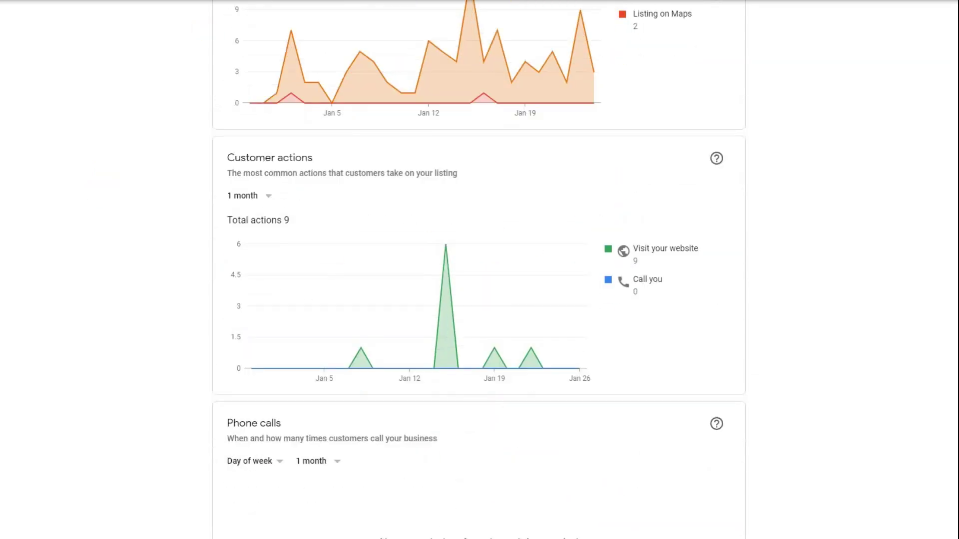
scroll(179, 285, down, 7)
scroll(887, 416, down, 2)
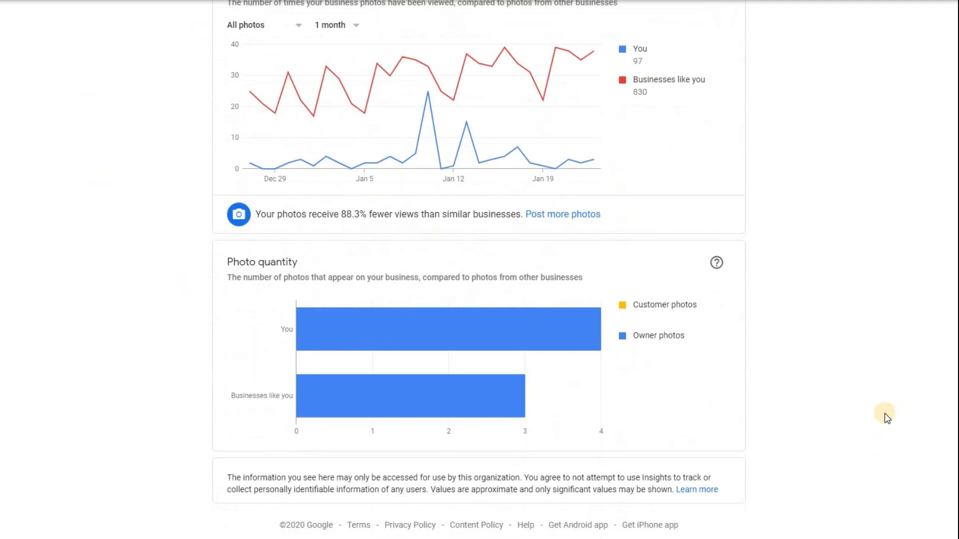
scroll(885, 409, up, 15)
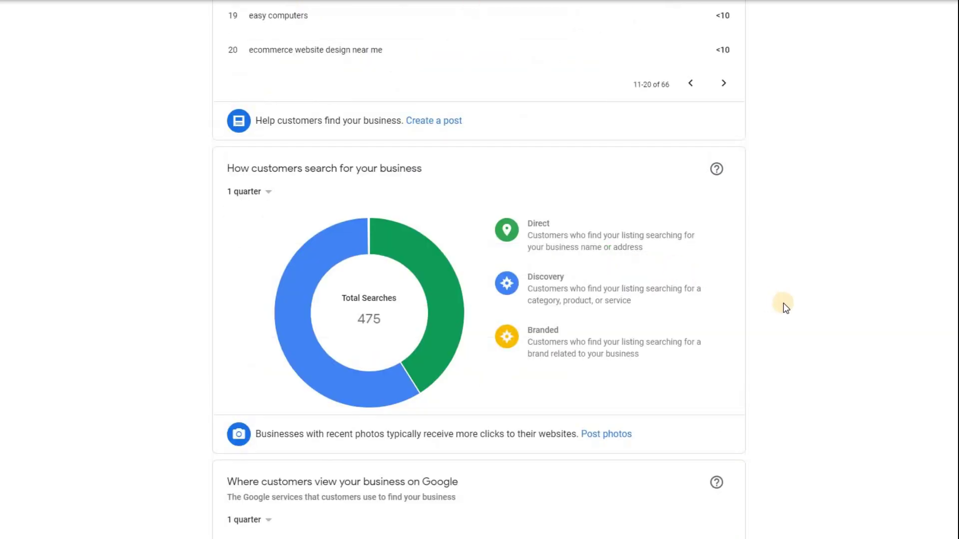
scroll(783, 303, down, 10)
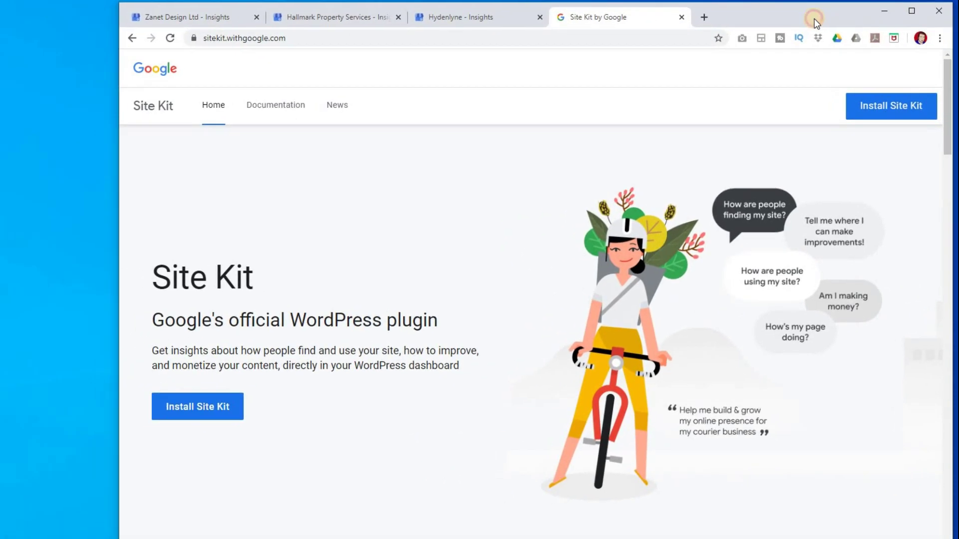
Widen the browser to the screen's left edge and scroll to the 'Why use Site Kit for WordPress?' section
drag(80, 166, 10, 175)
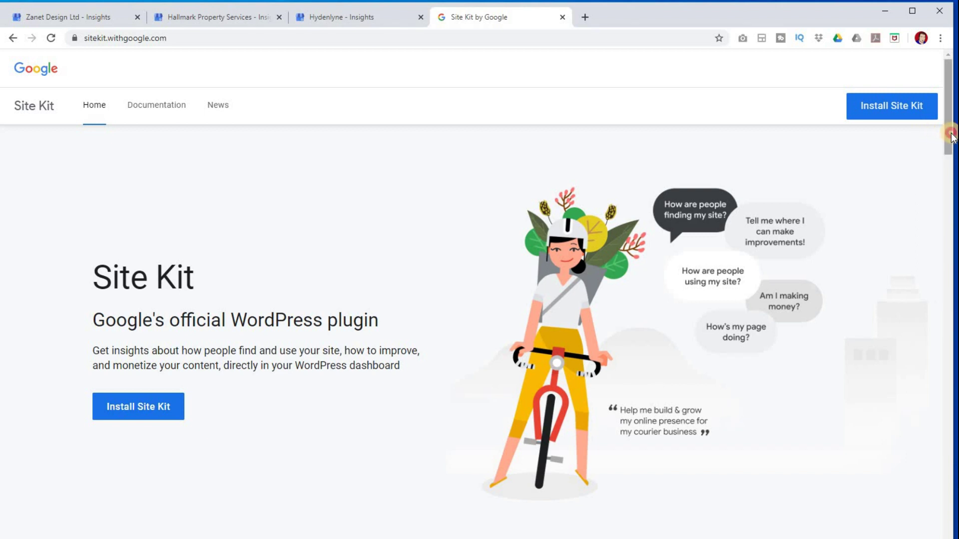
drag(948, 145, 954, 264)
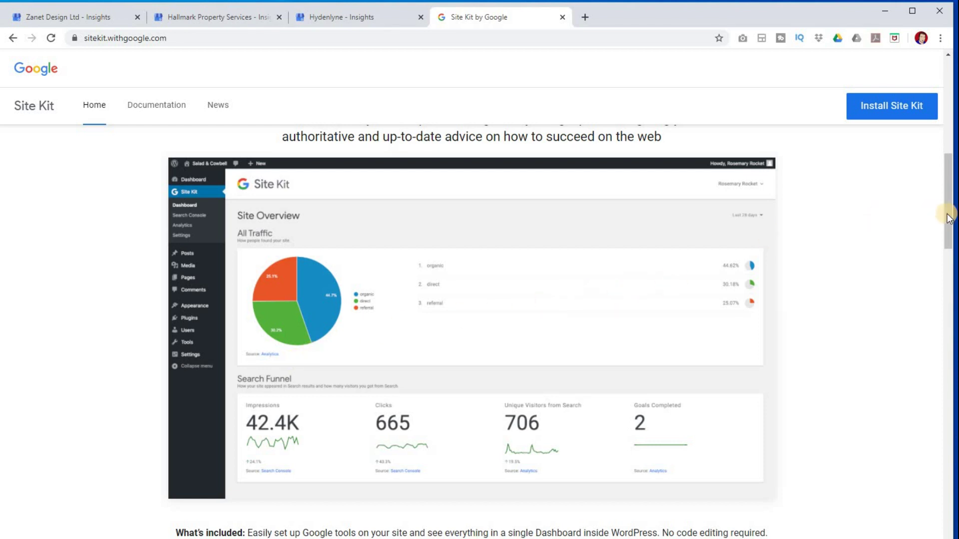
drag(948, 214, 948, 89)
click(948, 520)
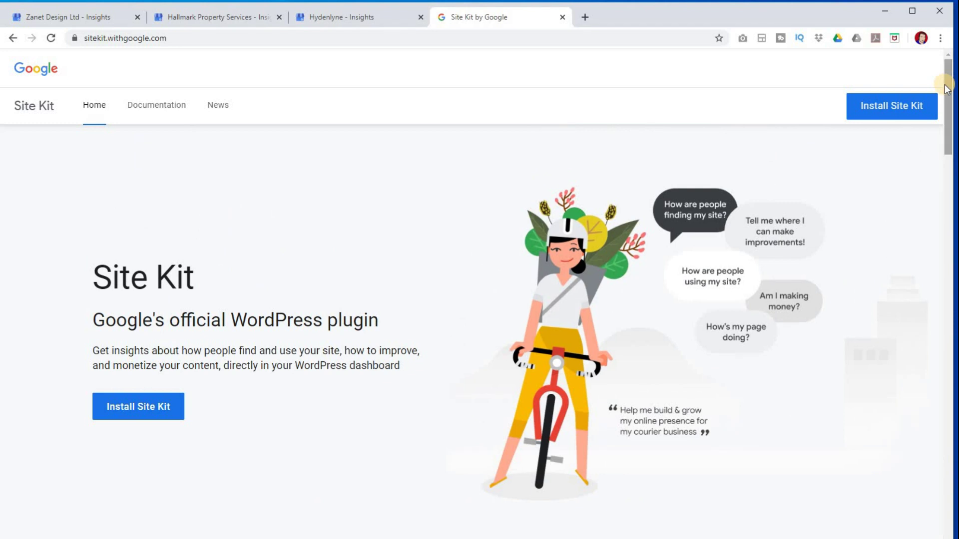